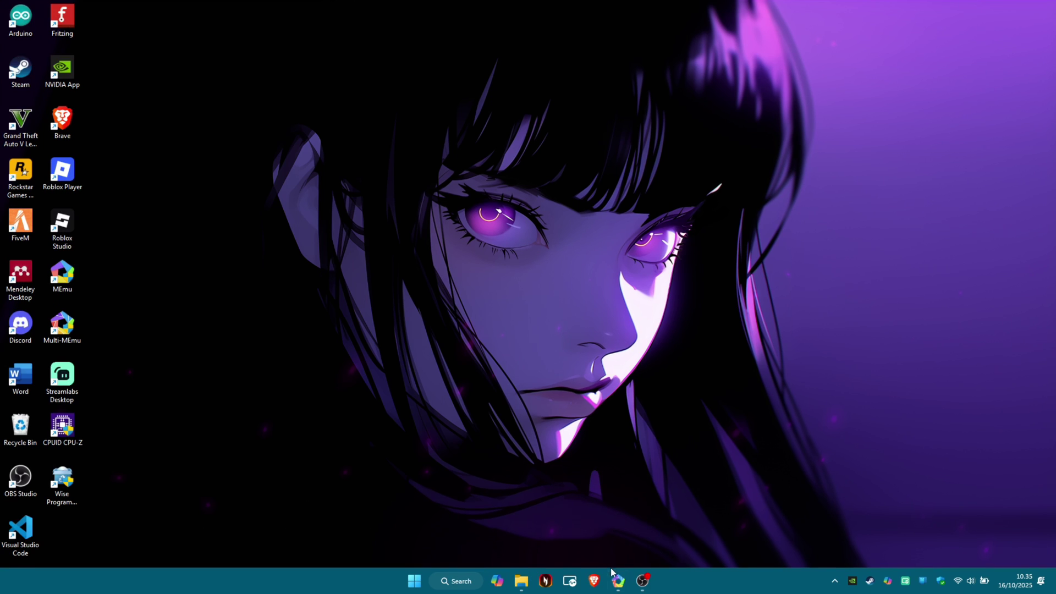
- Start the MEmu instance from the Multiple Instance Manager and dismiss MEmu Launcher2 from the recent apps
left_click(618, 579)
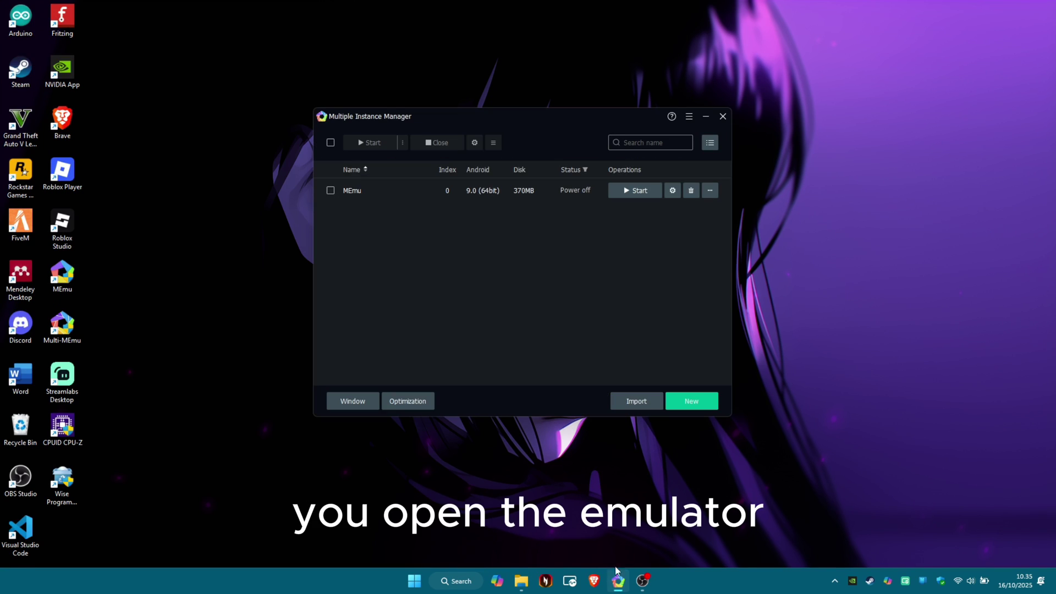
left_click(632, 193)
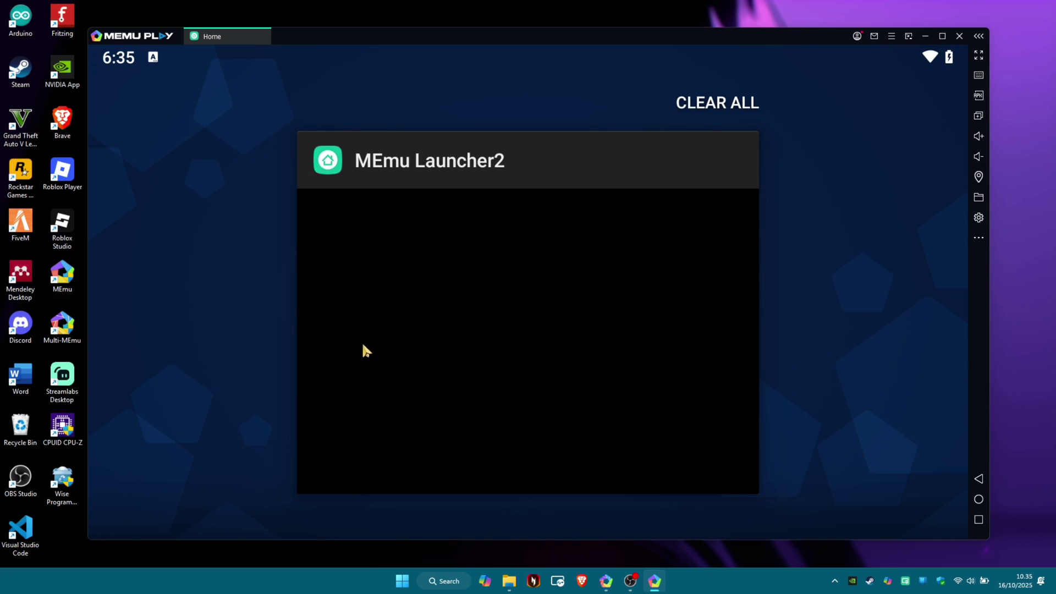
left_click_drag(363, 344, 723, 335)
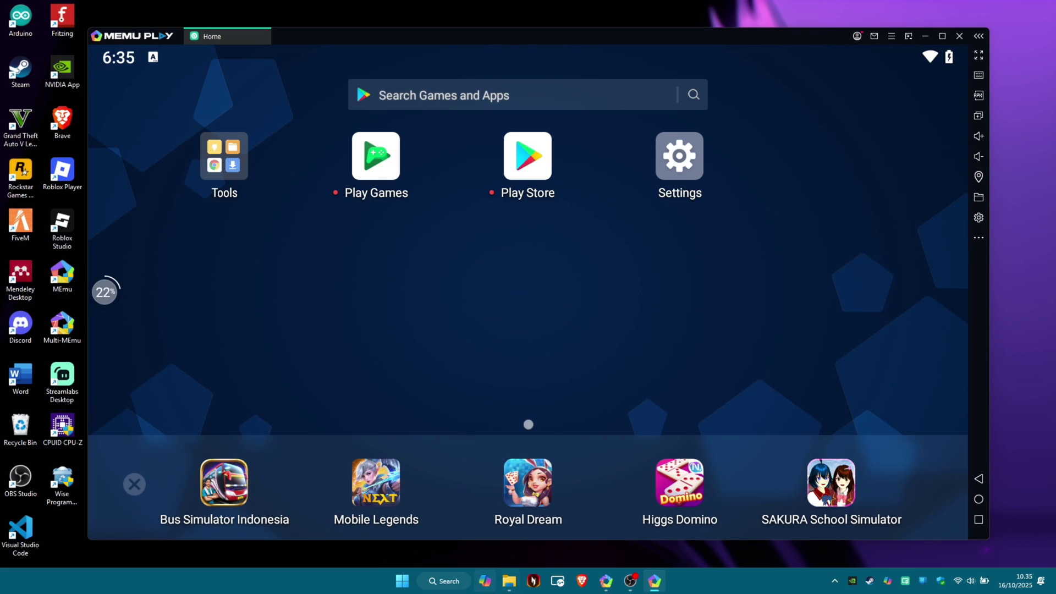
- Try to transfer the Nova Launcher APK from the DEBLOAT MEmu Play folder directly into the emulator window
left_click(510, 581)
right_click(506, 425)
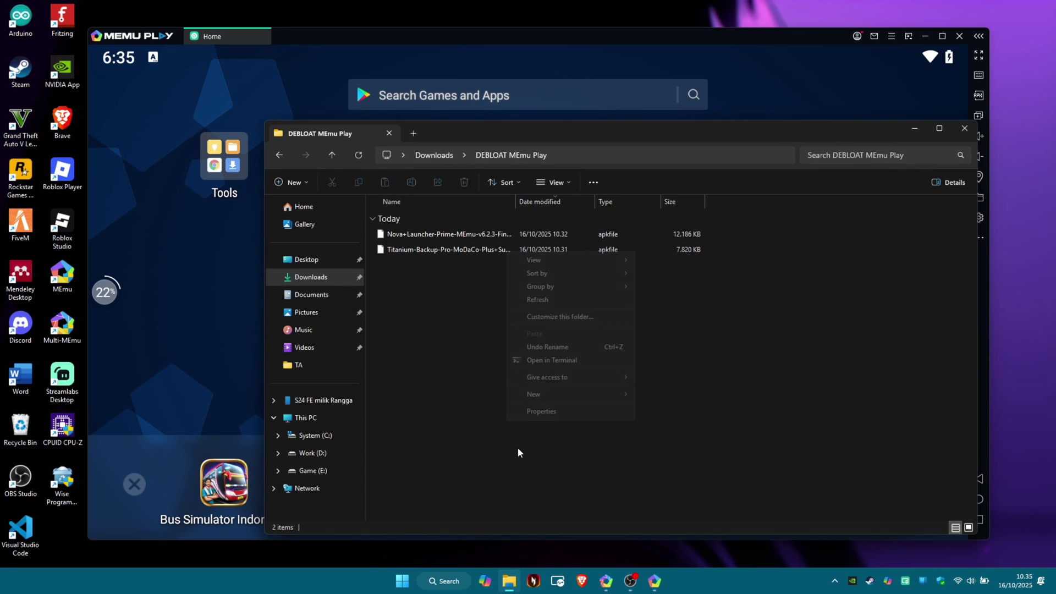
left_click(561, 300)
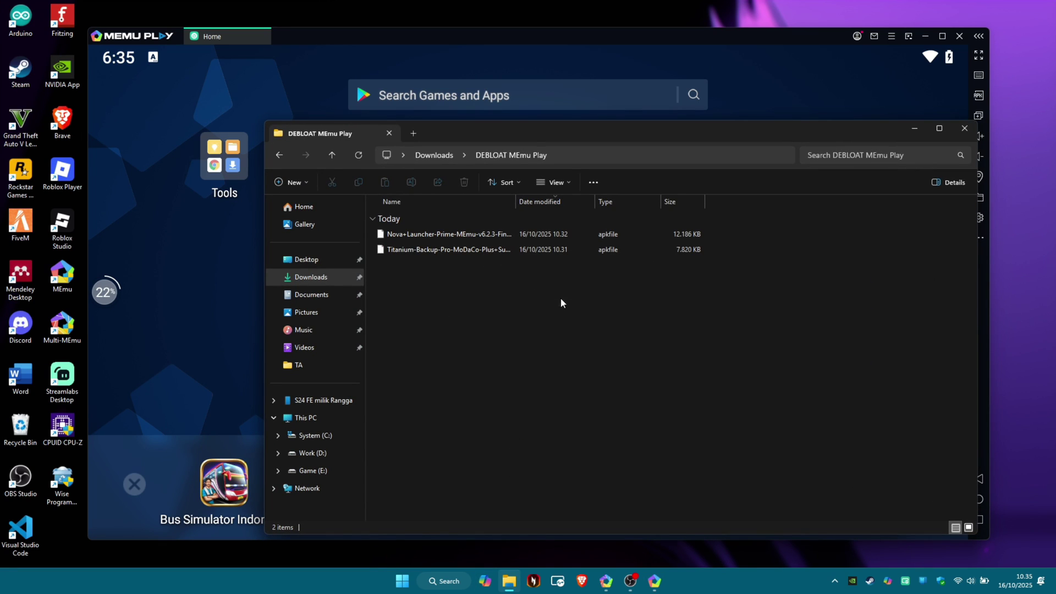
left_click_drag(755, 142, 752, 172)
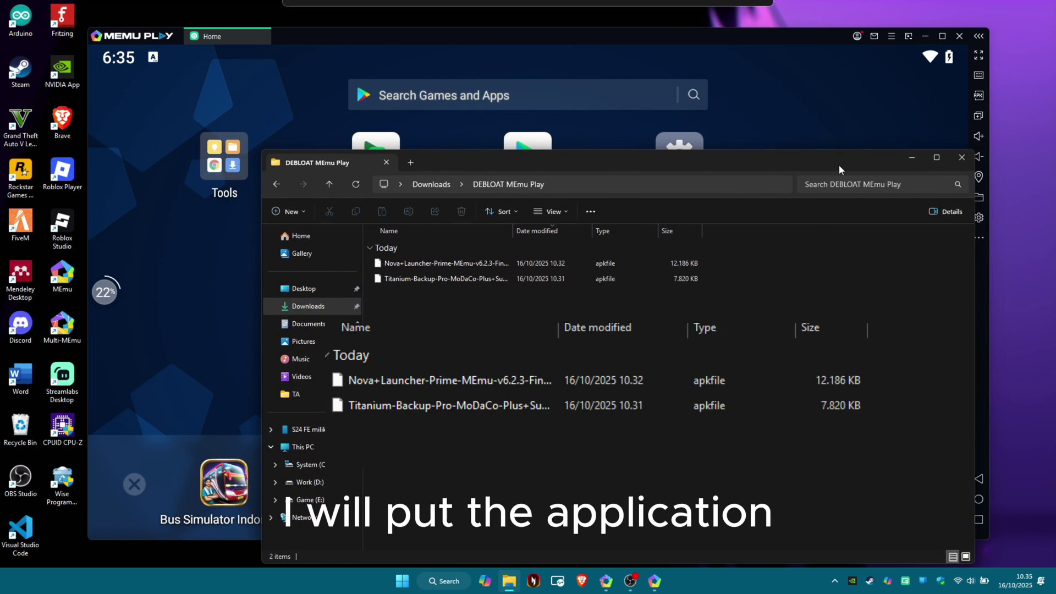
left_click(434, 264)
left_click_drag(433, 263, 211, 249)
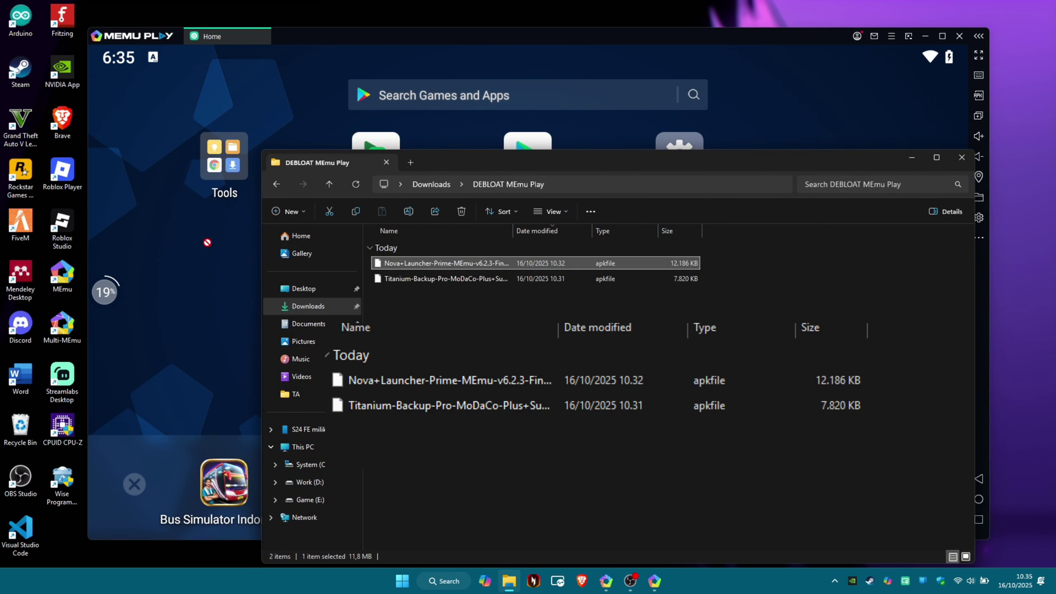
left_click(918, 158)
- Install Nova+Launcher-Prime-MEmu-v6.2.3-Final.apk from Downloads > DEBLOAT MEmu Play in the emulator and dismiss the open-now offer
left_click(979, 95)
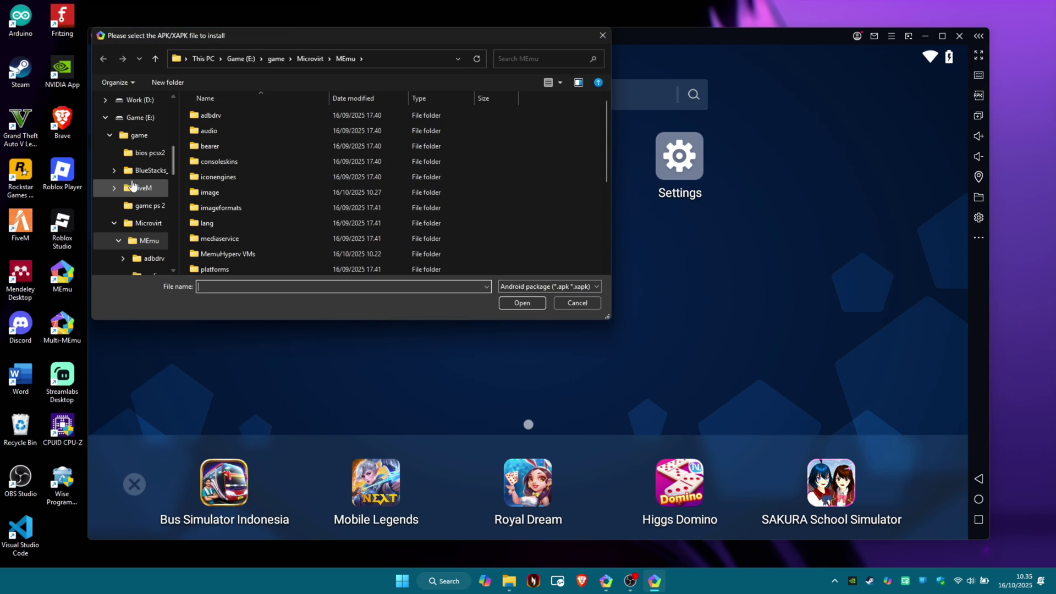
scroll(129, 183, "up", 3)
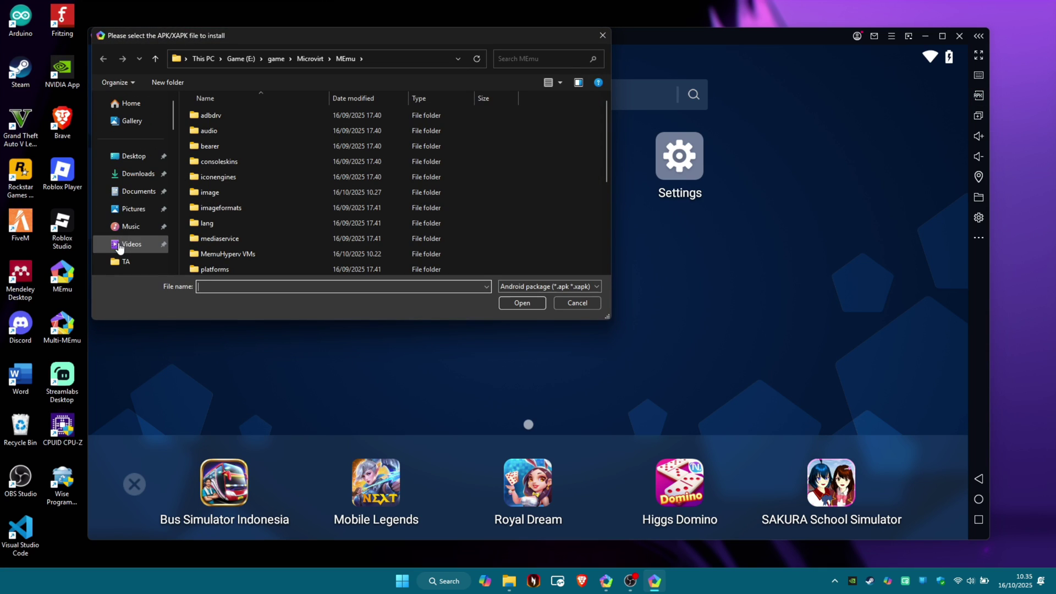
left_click(134, 176)
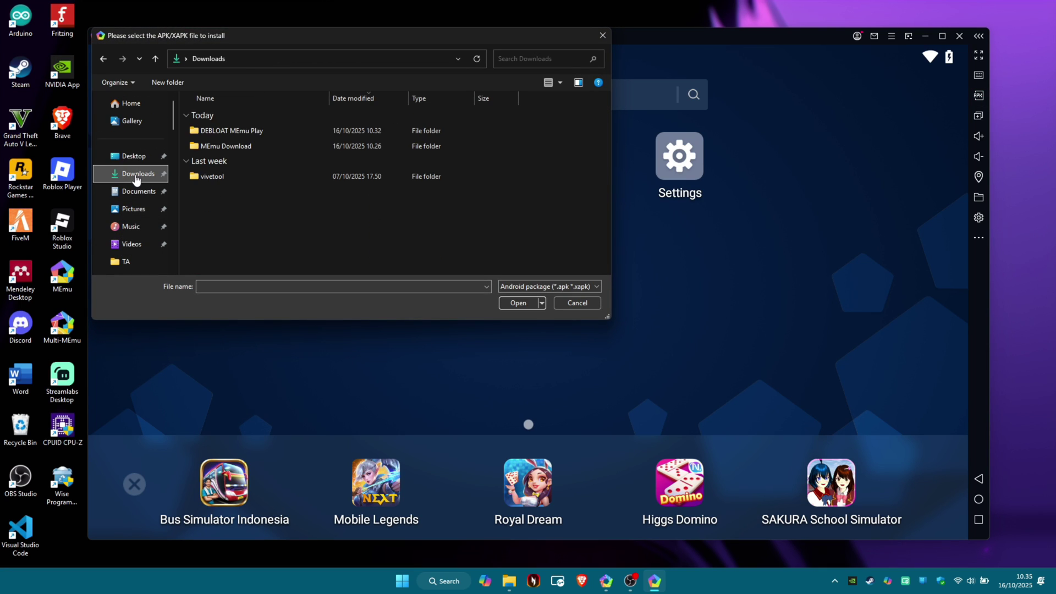
double_click(227, 132)
left_click(249, 132)
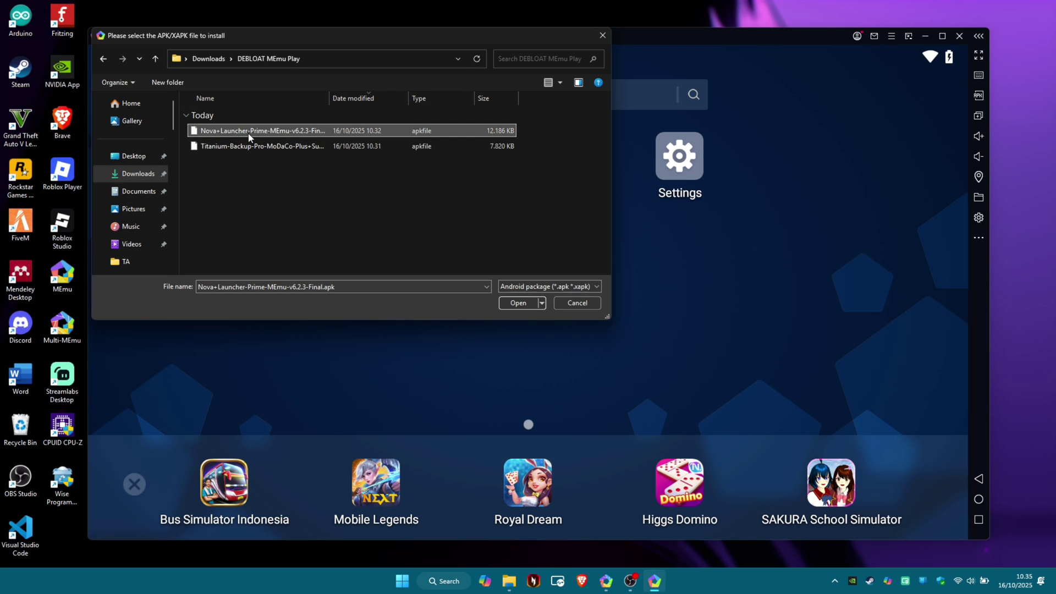
left_click(514, 304)
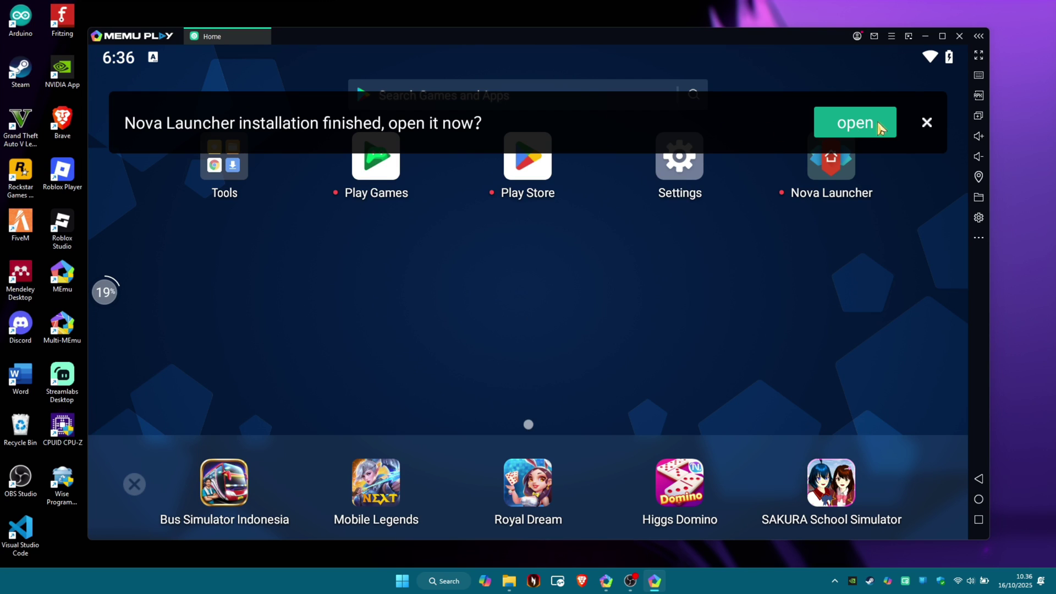
left_click(926, 126)
- Launch Nova Launcher, accept its default setup, and open its home screen
left_click(843, 158)
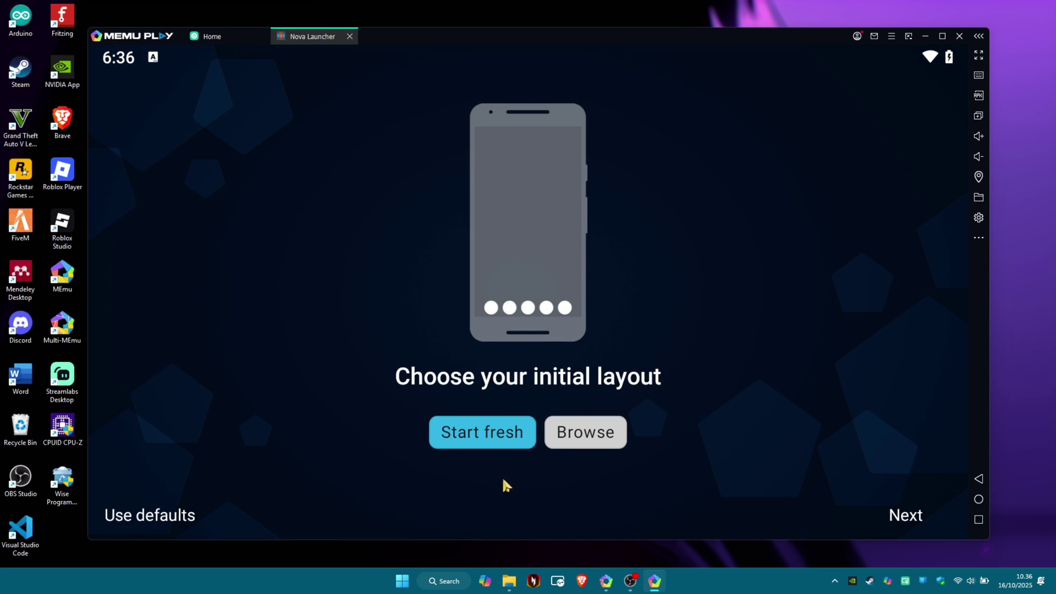
left_click(185, 517)
left_click(831, 165)
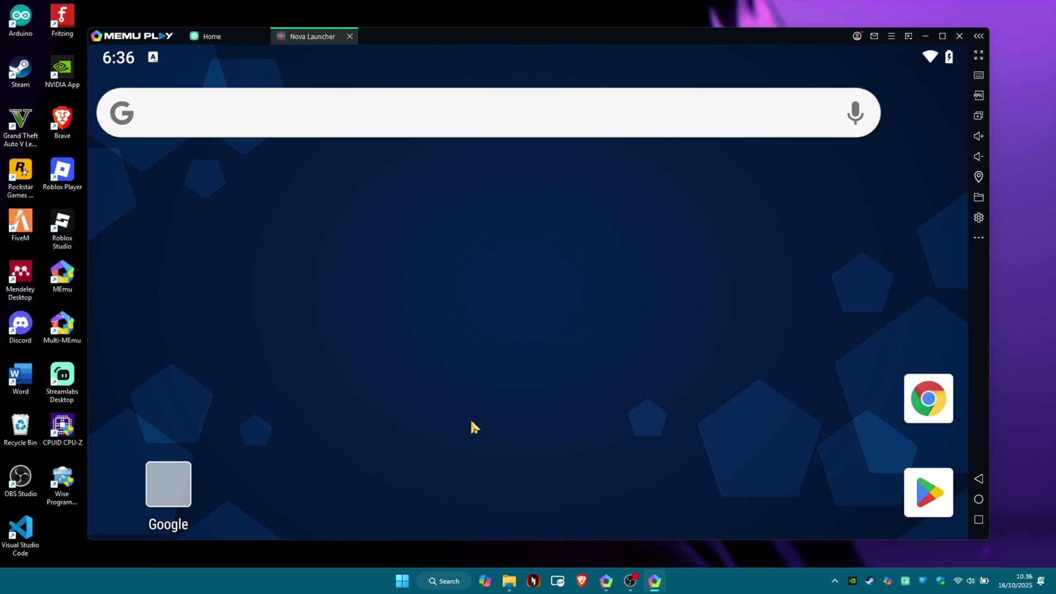
left_click_drag(544, 438, 572, 480)
- Remove Nova Launcher from the recent apps and choose it as the Home app with the Always option
left_click(978, 519)
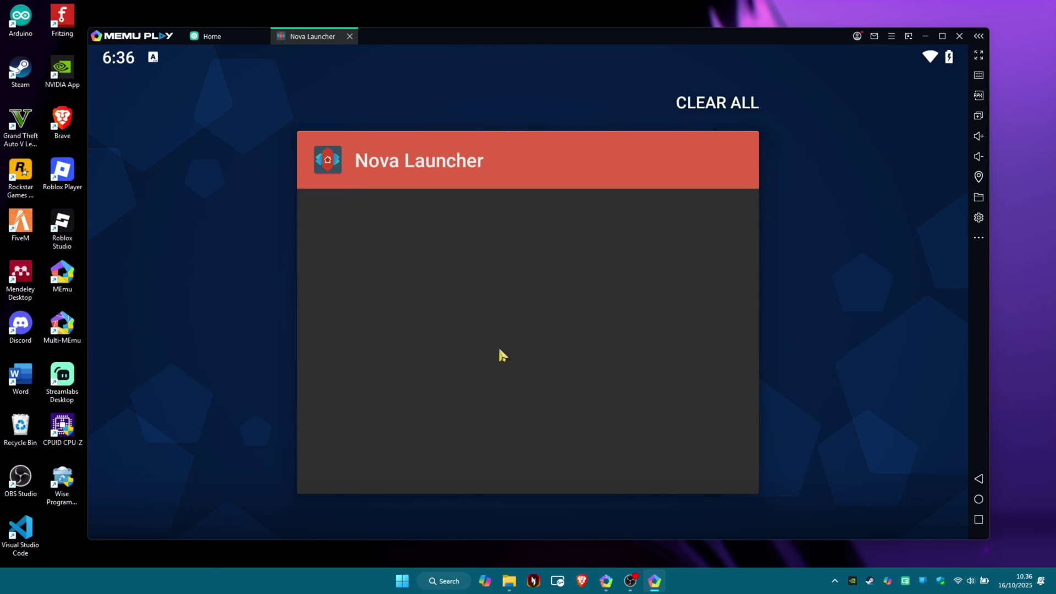
left_click_drag(531, 357, 874, 327)
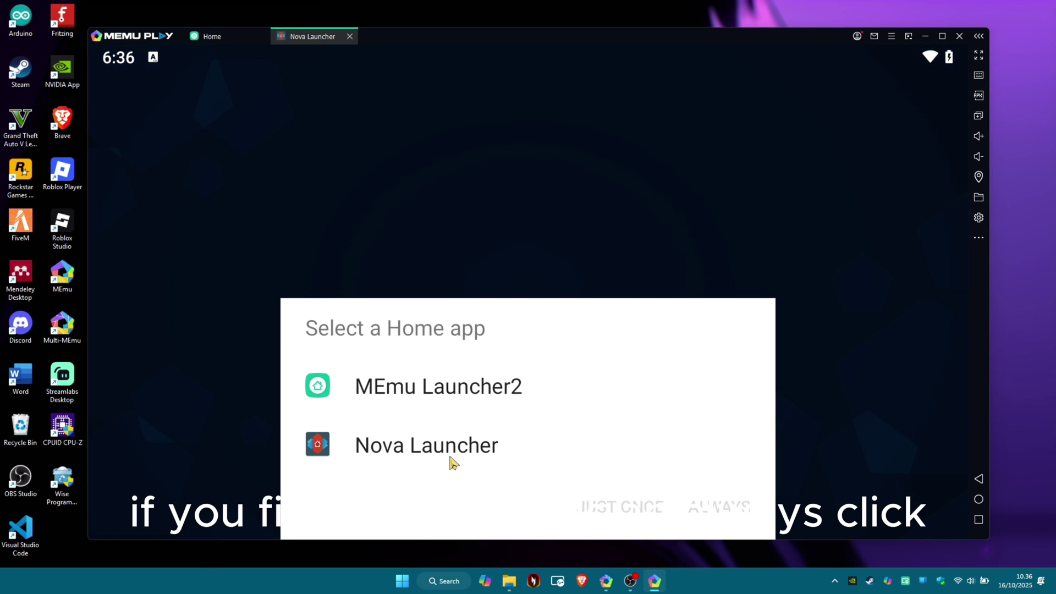
left_click(447, 462)
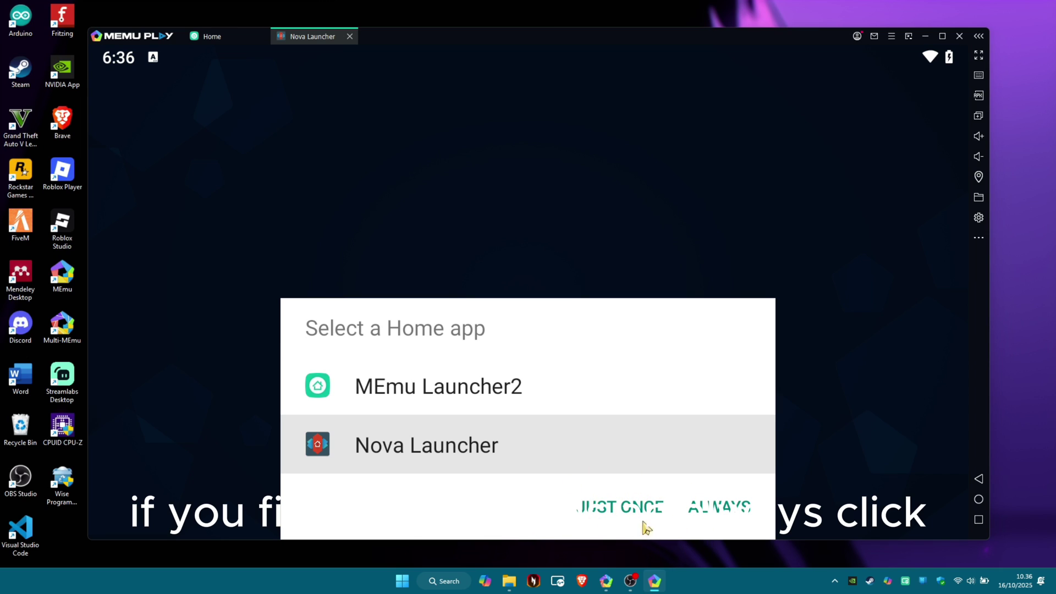
left_click(614, 507)
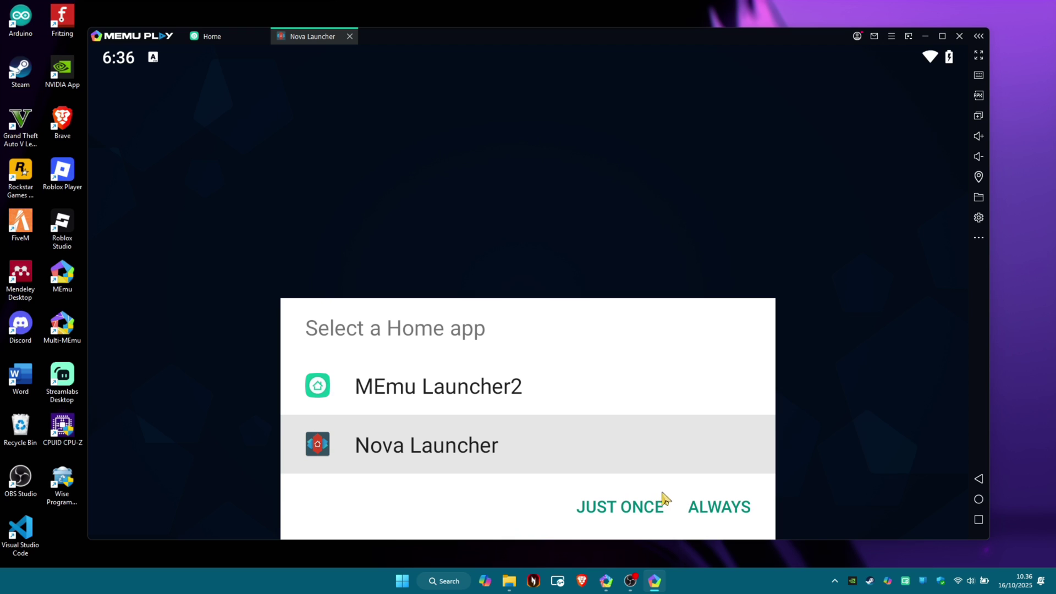
left_click(706, 512)
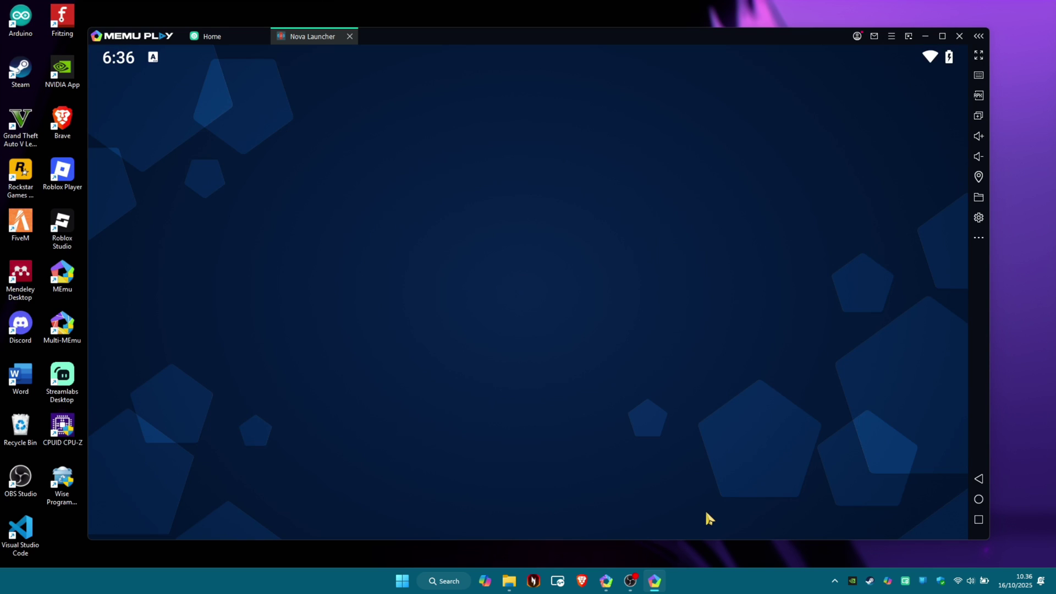
left_click_drag(655, 525, 642, 439)
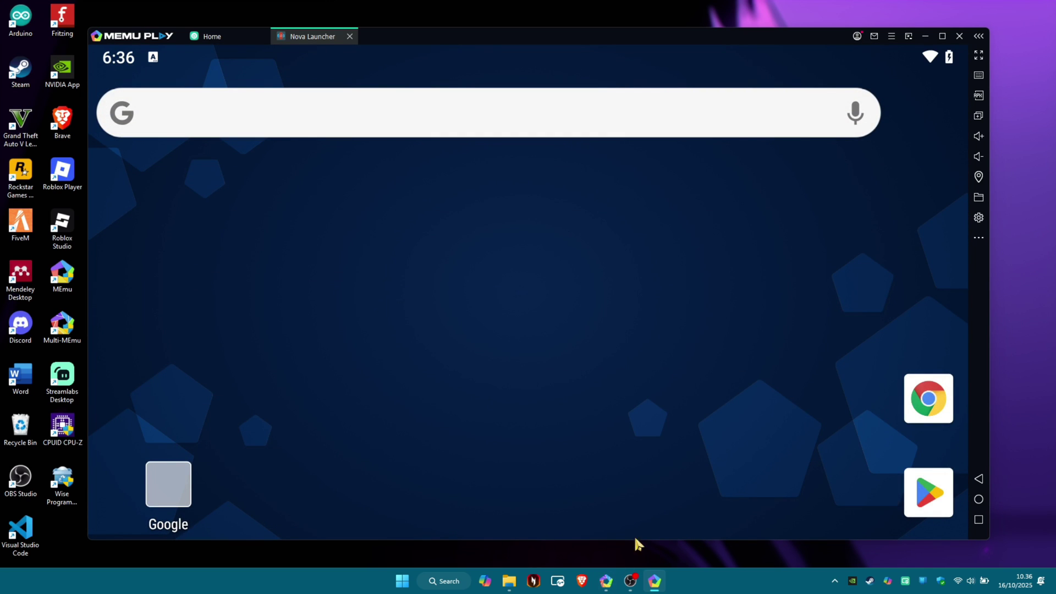
- Turn on Root mode in the emulator's engine settings, restart MEmu immediately, and close the Multiple Instance Manager
left_click(891, 36)
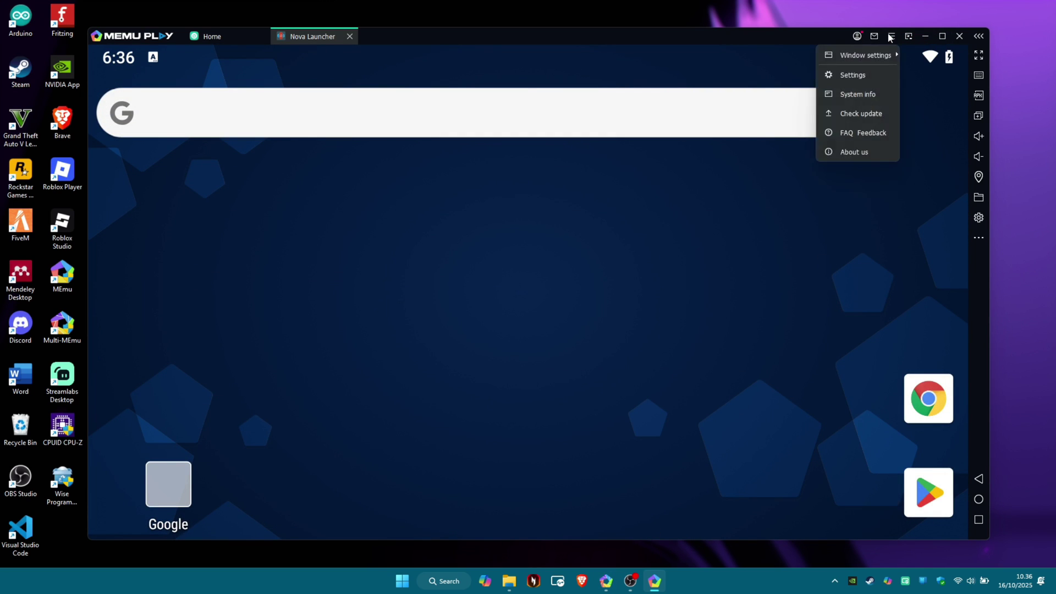
left_click(862, 80)
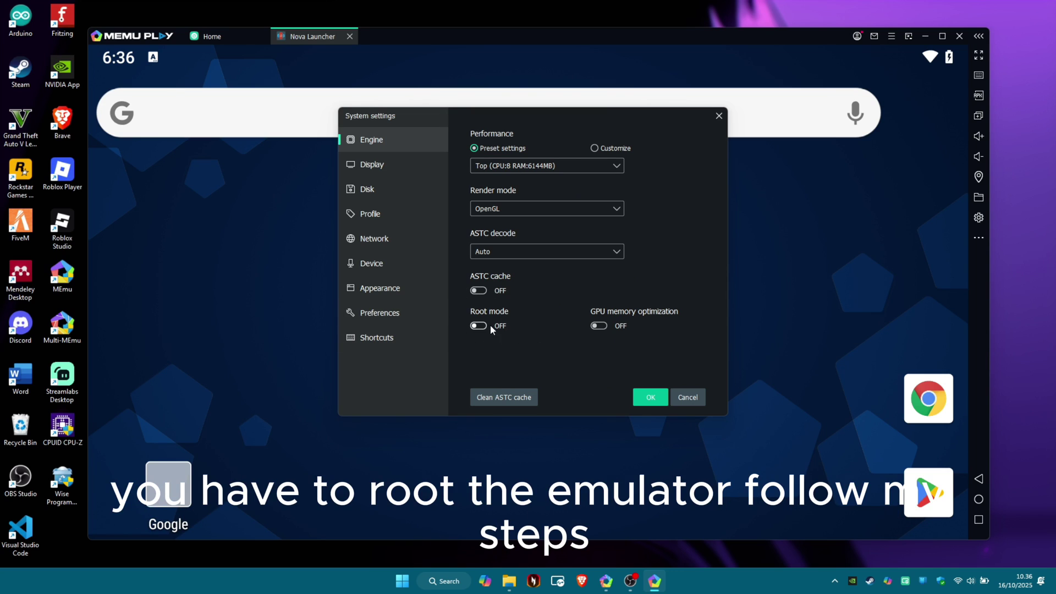
left_click(477, 328)
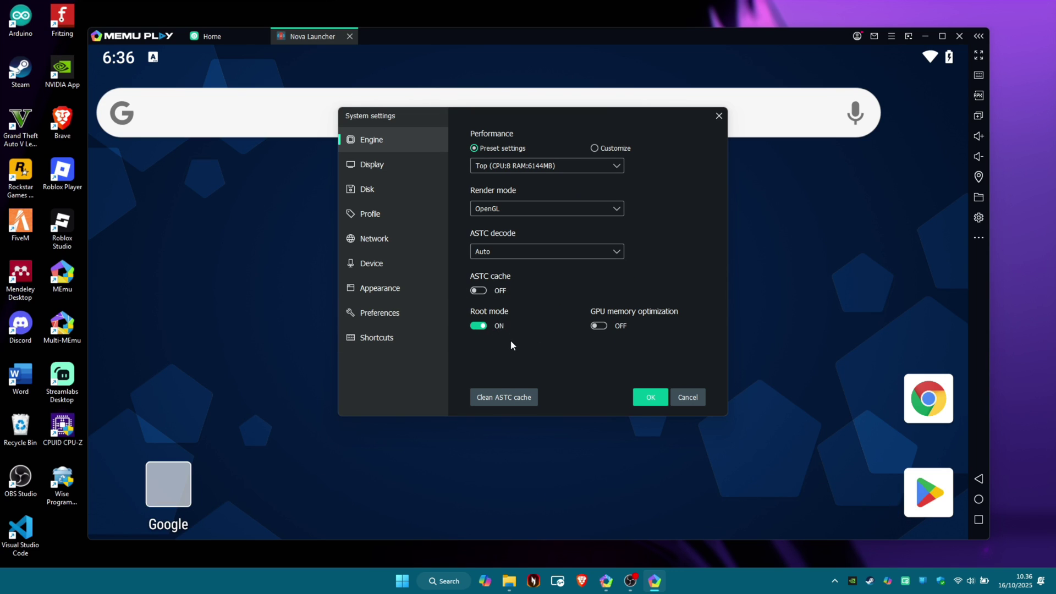
left_click(646, 398)
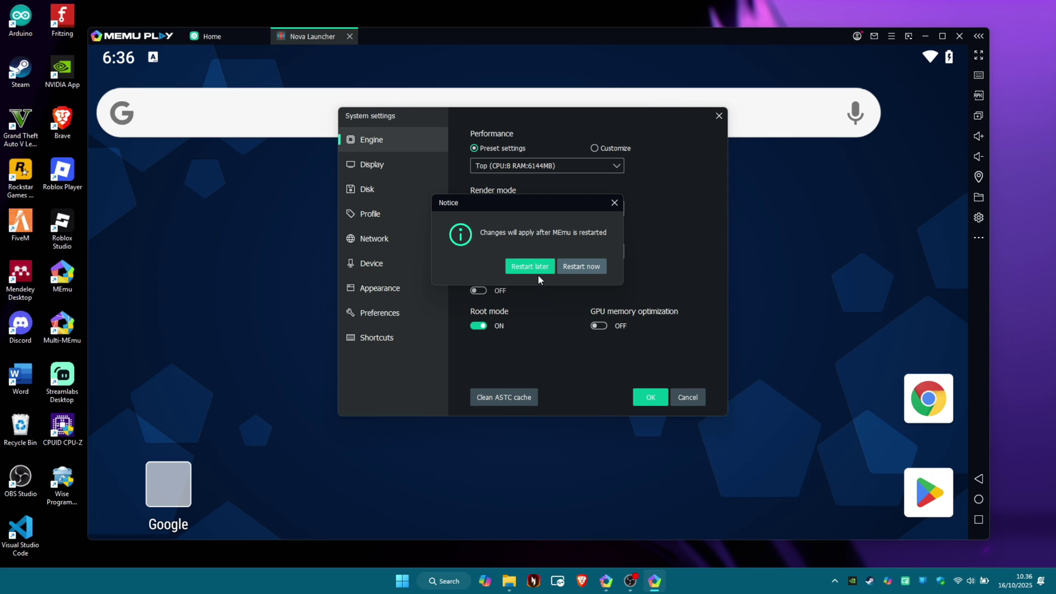
left_click(596, 259)
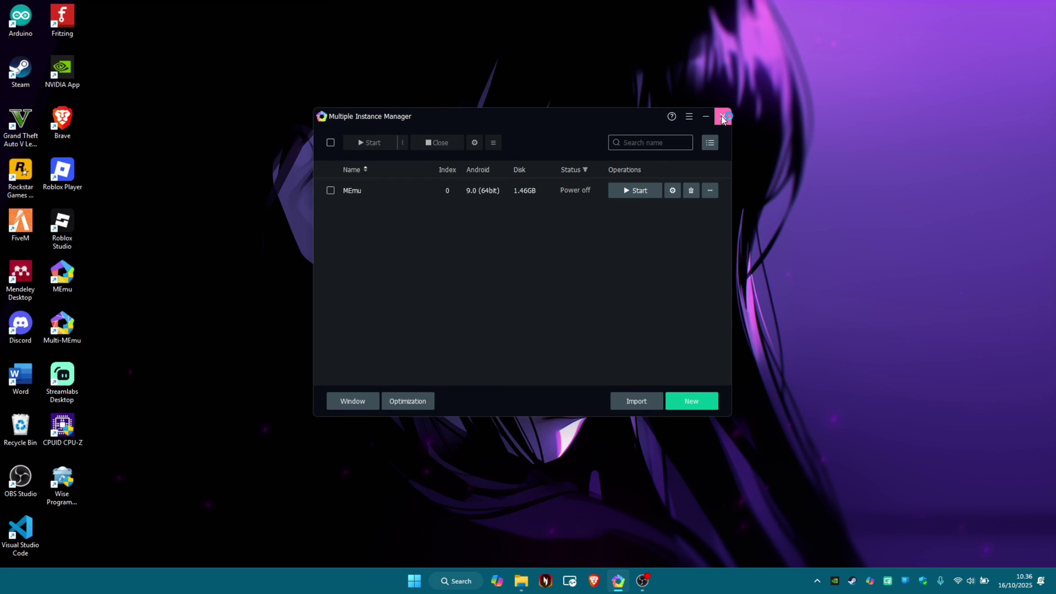
left_click(722, 116)
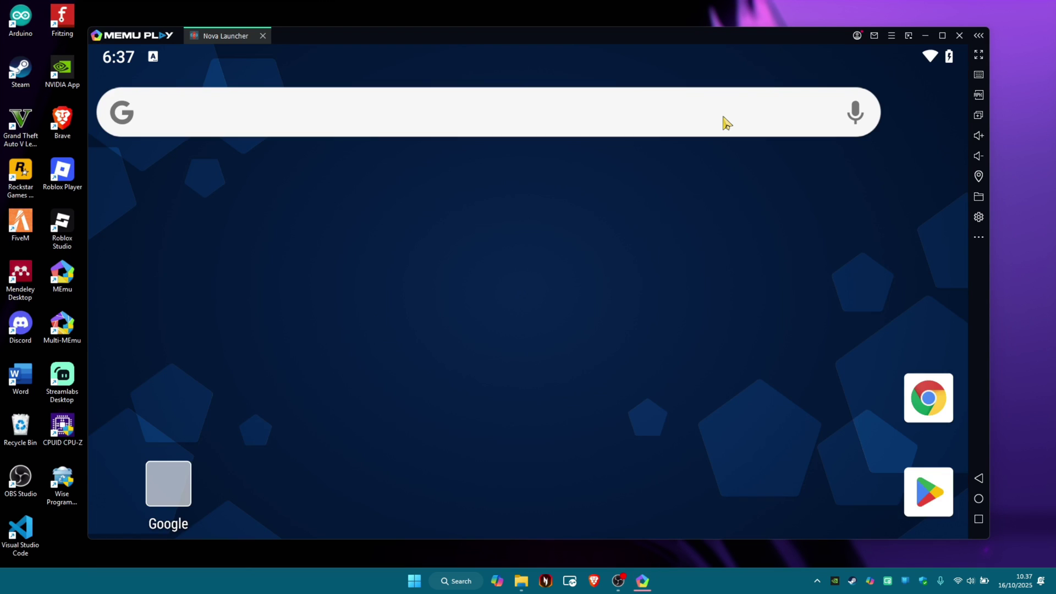
left_click_drag(599, 530, 677, 481)
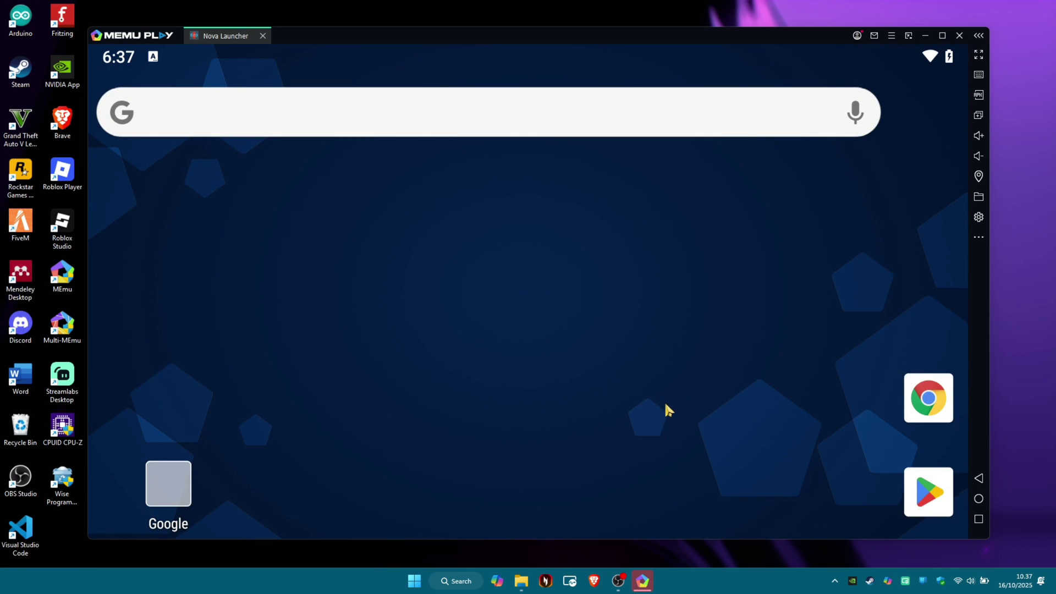
left_click_drag(529, 527, 270, 477)
- Install the Titanium Backup Pro MoDaCo Plus APK from Downloads > DEBLOAT MEmu Play in the emulator
left_click(979, 95)
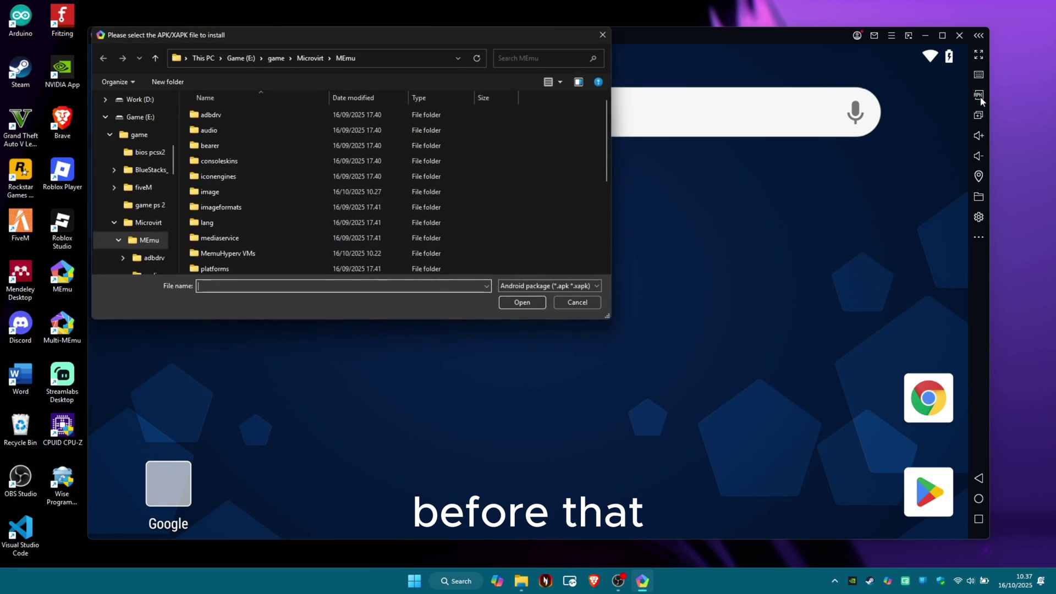
scroll(127, 198, "up", 10)
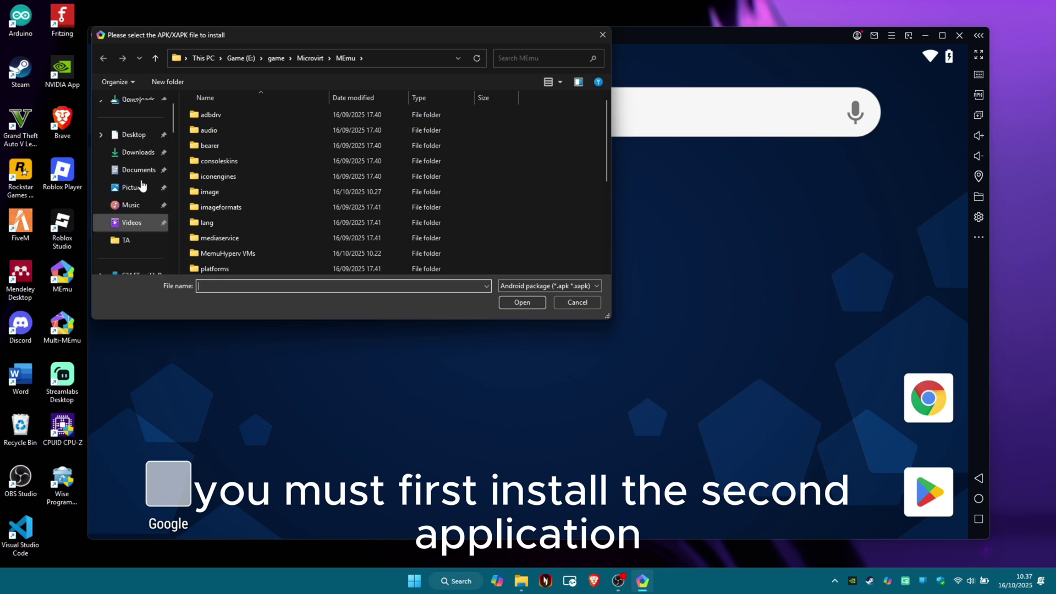
left_click(141, 175)
left_click(207, 147)
double_click(208, 147)
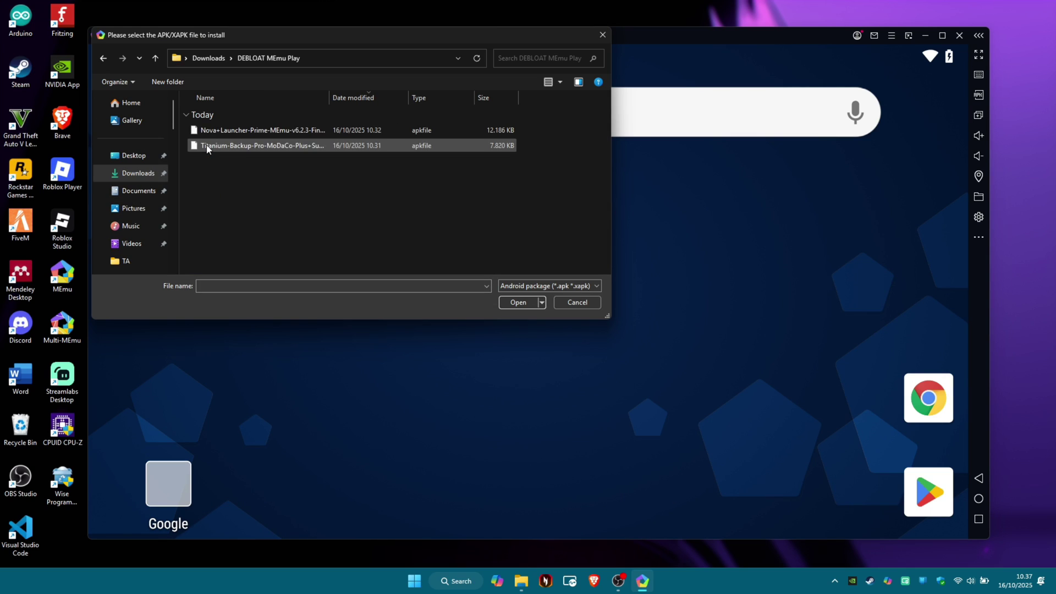
left_click(253, 148)
left_click(504, 298)
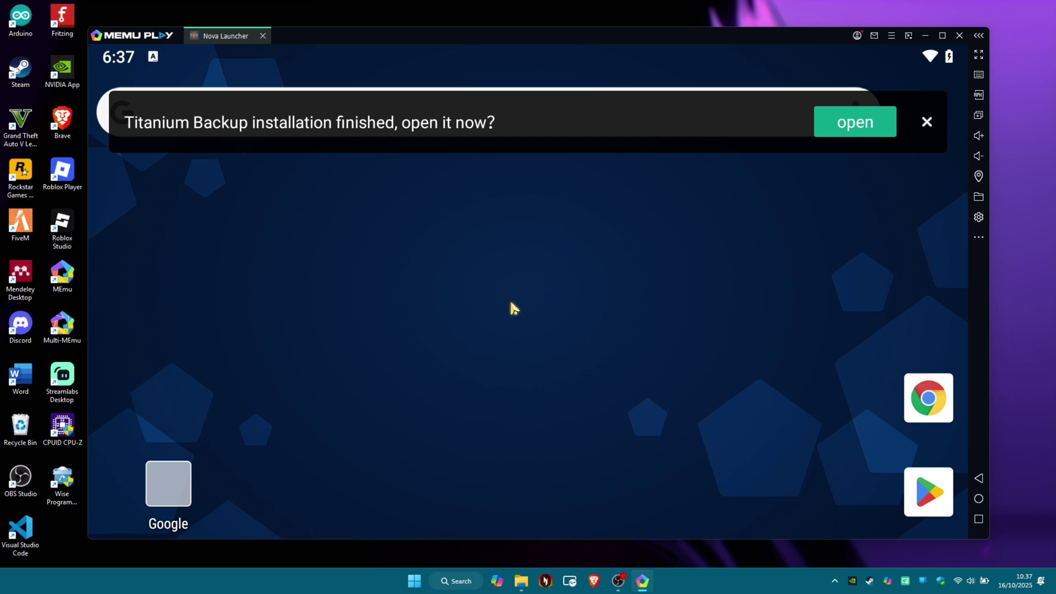
- Add Titanium Backup from the app drawer to the home screen beside the Google folder and launch it
left_click_drag(498, 536, 505, 174)
left_click_drag(878, 343, 335, 481)
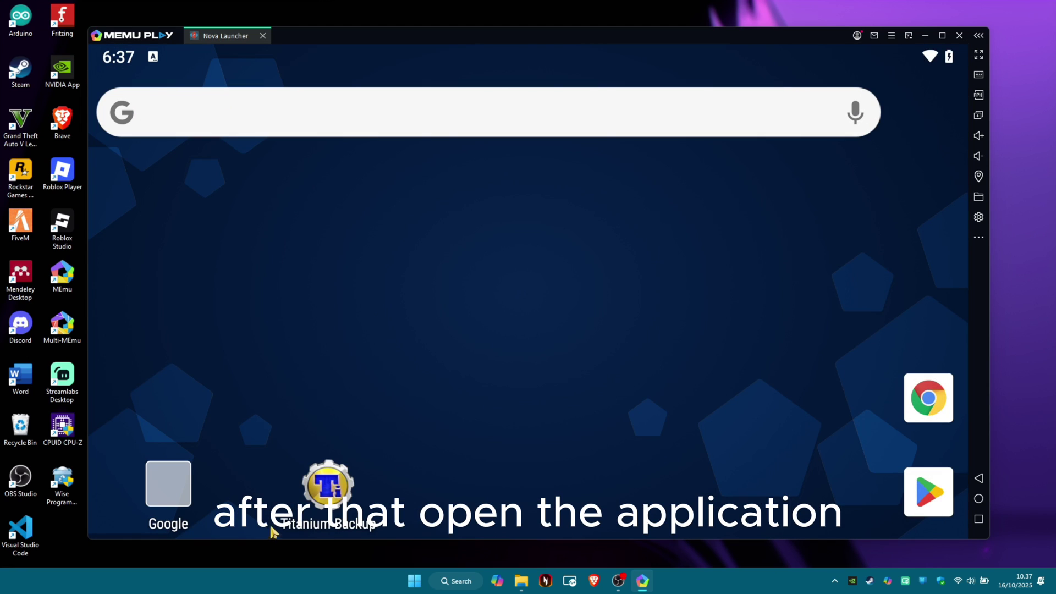
left_click(326, 490)
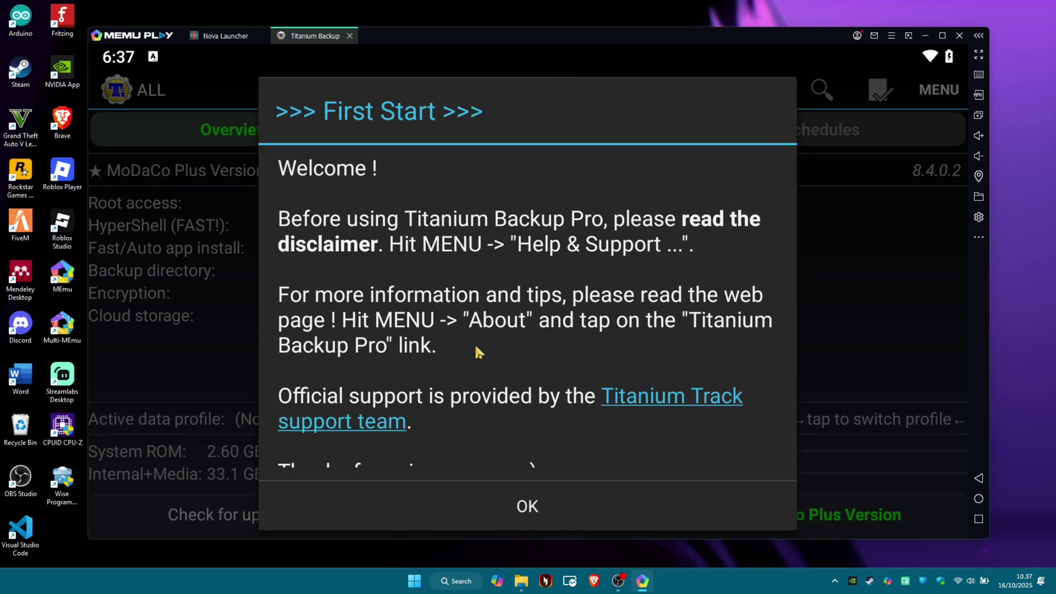
- Dismiss Titanium Backup's First Start message and changelog, and proceed to its Overview page
scroll(474, 343, "down", 3)
left_click(511, 503)
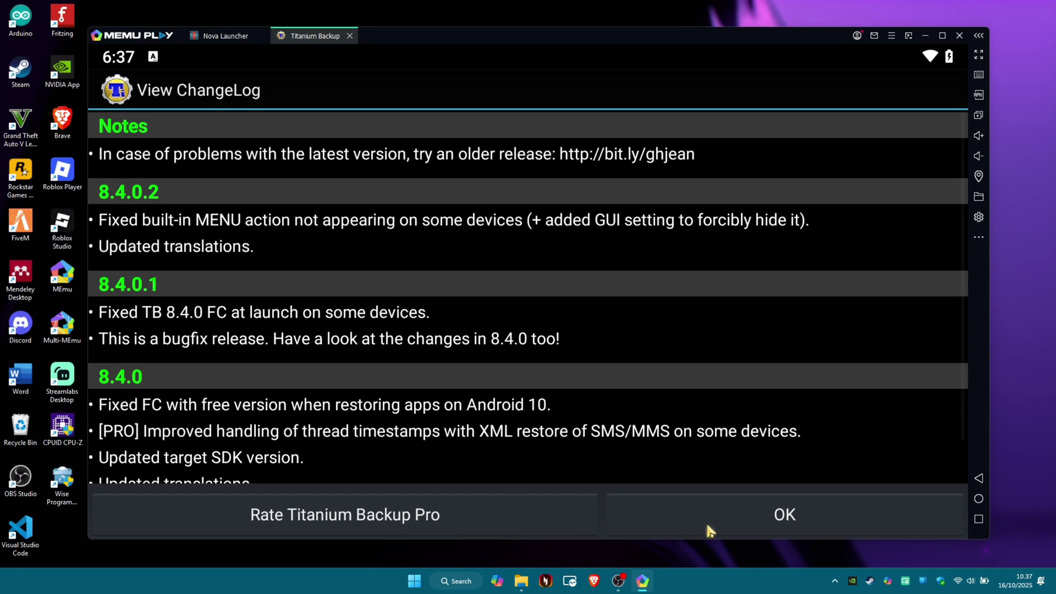
left_click(706, 522)
left_click(532, 460)
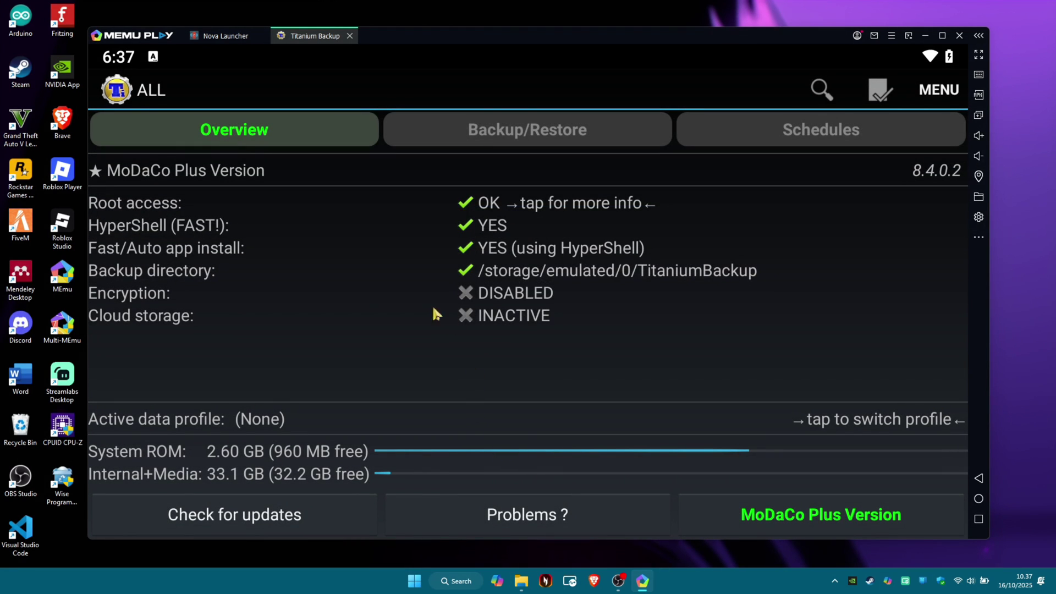
- Filter Titanium Backup's Backup/Restore app list with the search text "memu"
left_click(489, 134)
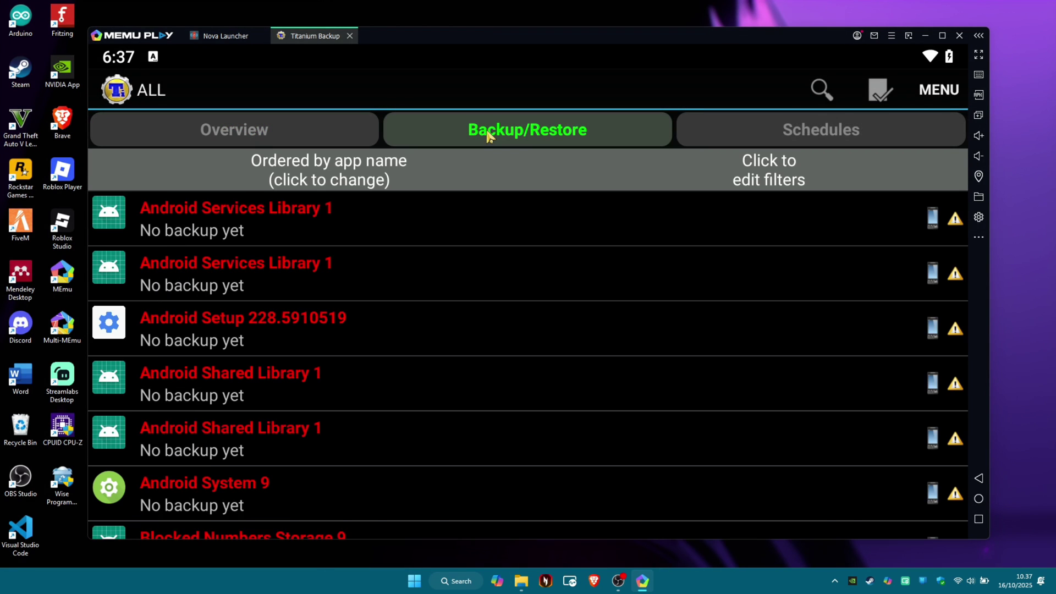
left_click(822, 90)
type("m")
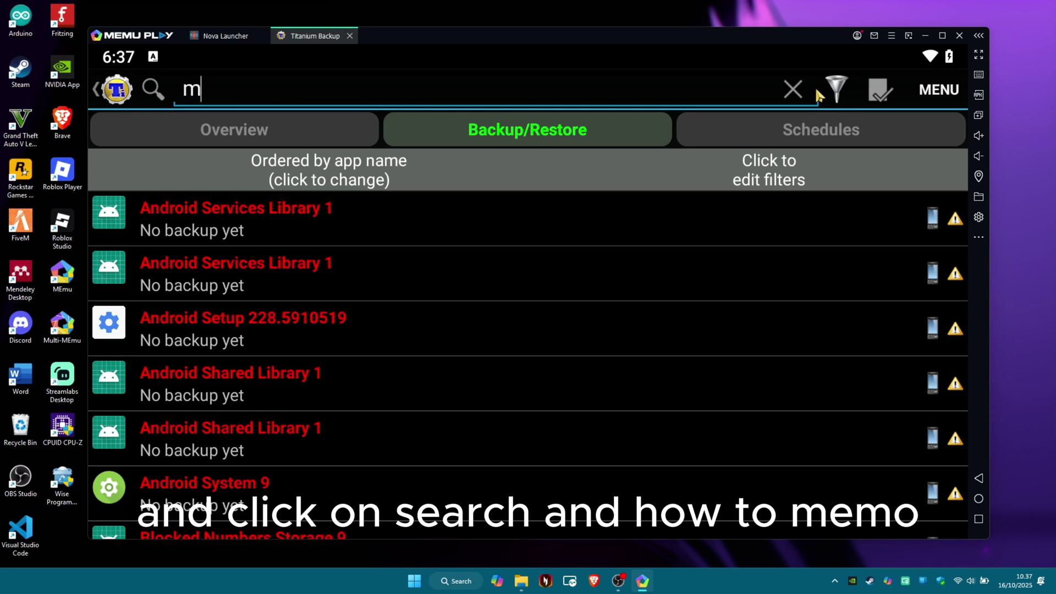
type("emu")
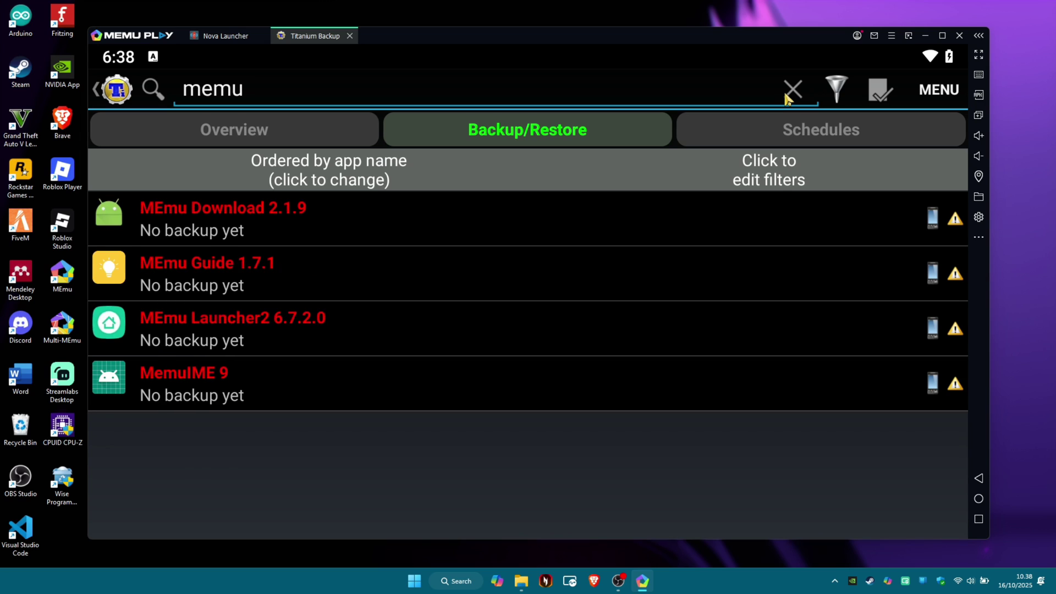
- Un-install the MEmu Launcher2 system app without a backup and accept the warning
left_click(329, 324)
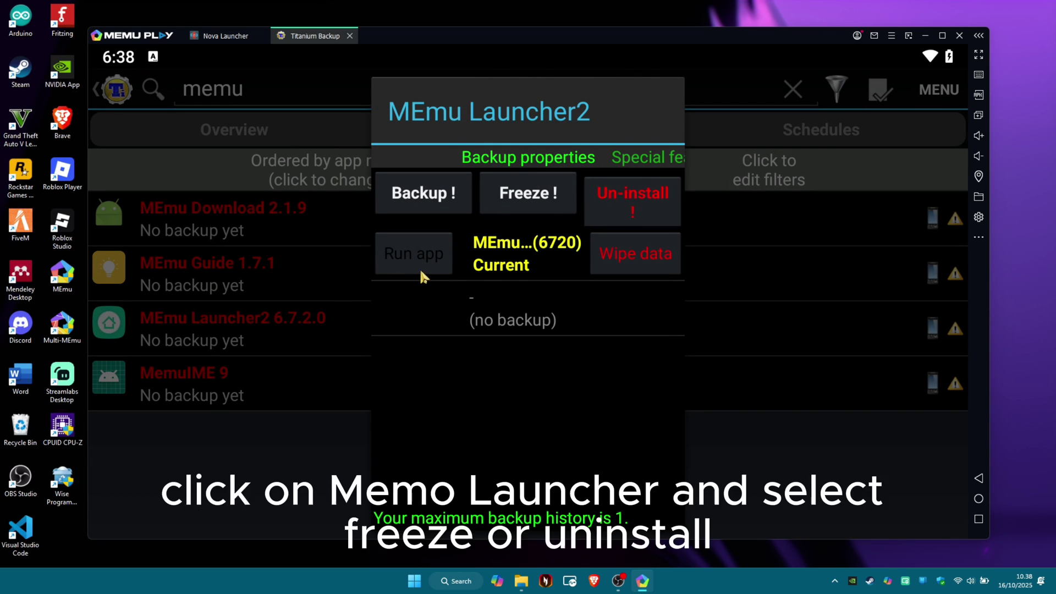
left_click(615, 216)
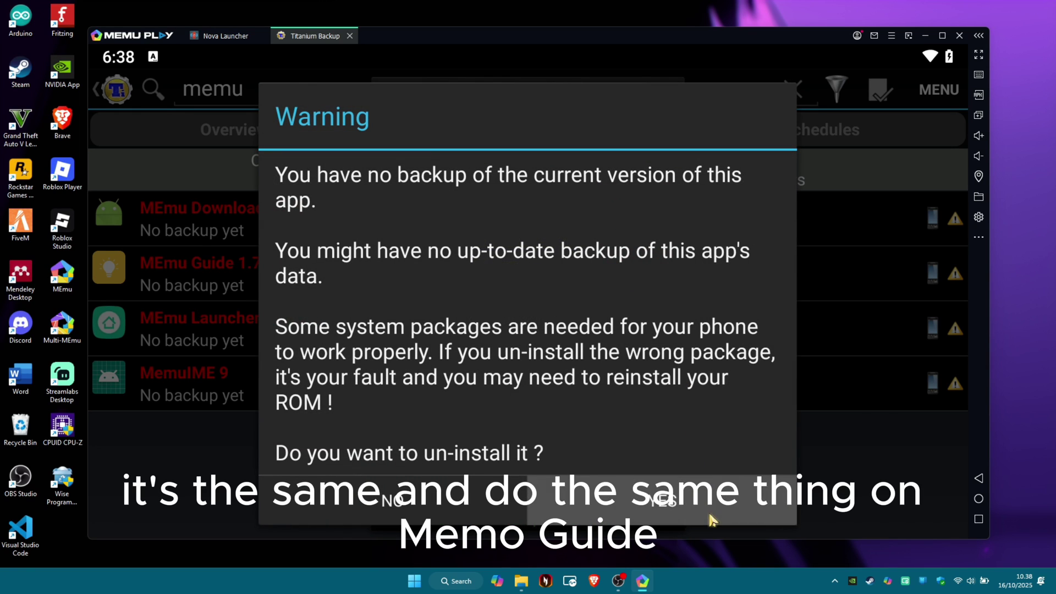
left_click(711, 518)
left_click(620, 465)
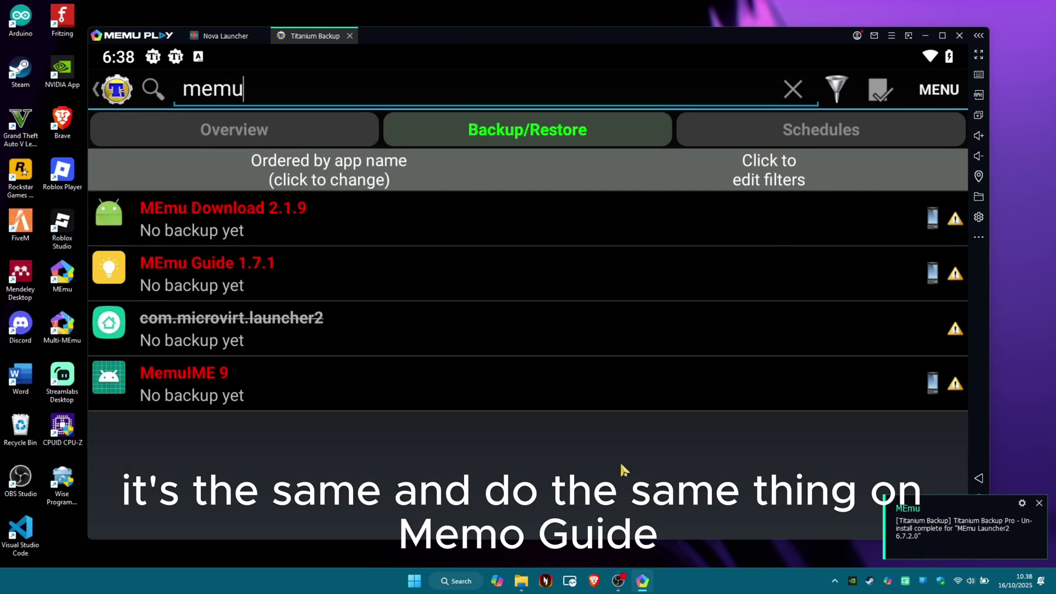
- Un-install the MEmu Guide system app without a backup and accept the warning
left_click(314, 265)
left_click(620, 208)
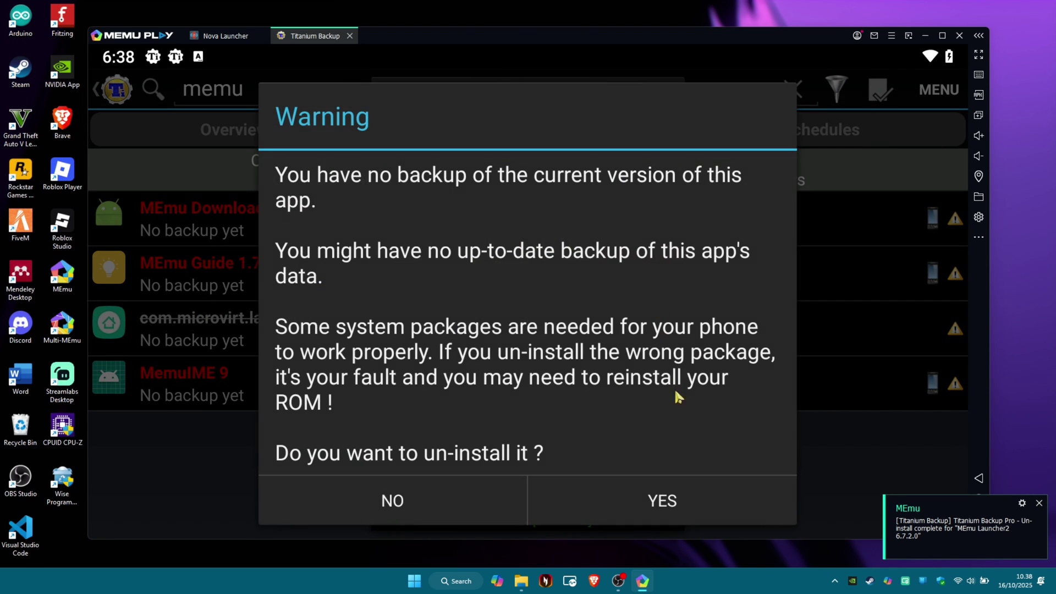
left_click(695, 487)
left_click(677, 536)
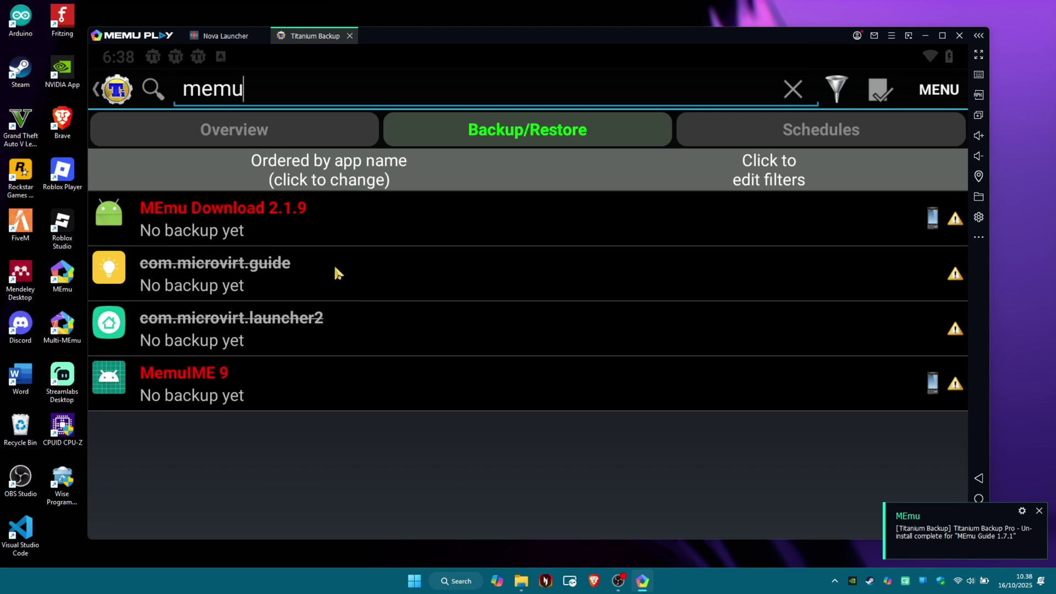
- Clear all of Titanium Backup's un-install notifications from the emulator's notification shade
left_click_drag(330, 55, 307, 429)
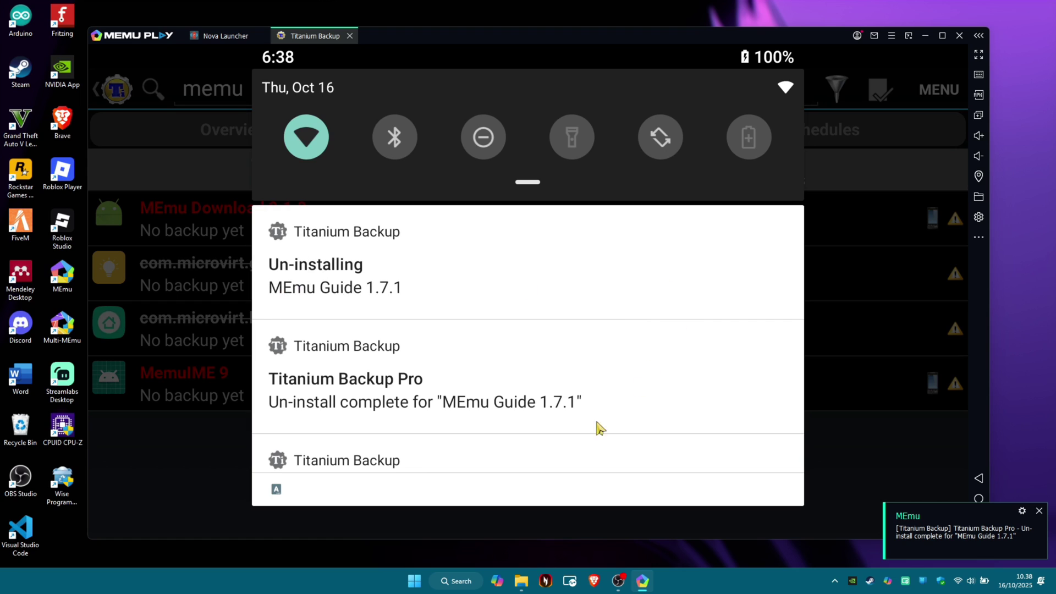
left_click_drag(598, 427, 557, 219)
left_click(741, 493)
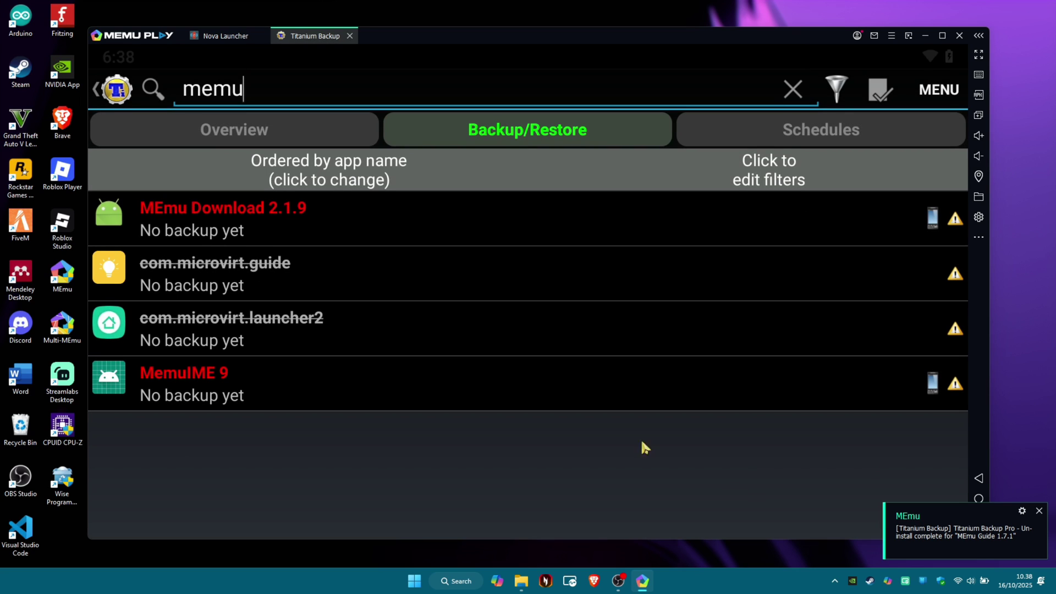
- Close Titanium Backup and restart the MEmu emulator
left_click(350, 36)
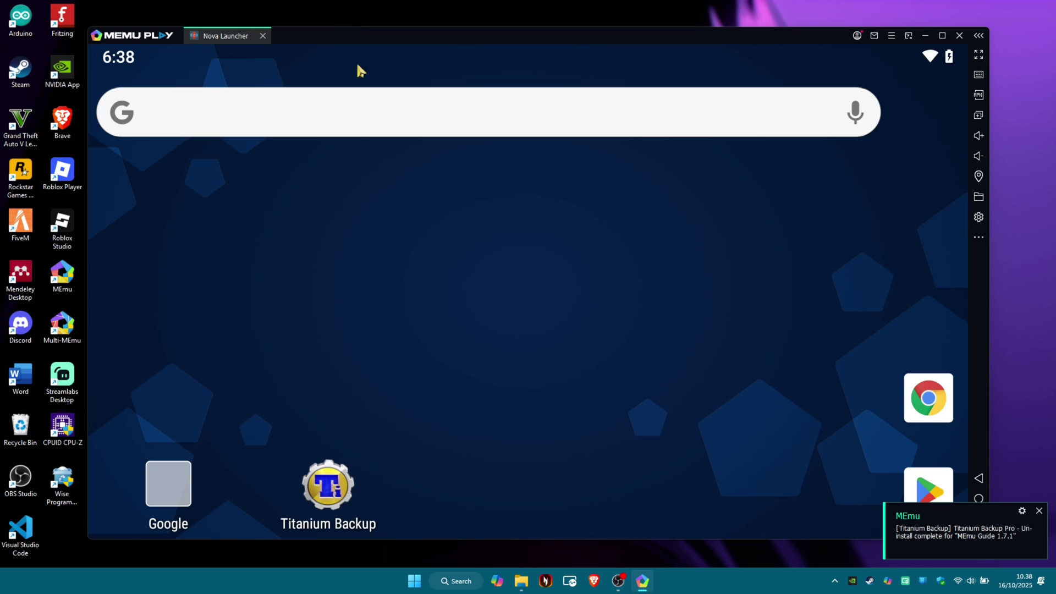
left_click(959, 36)
left_click(593, 290)
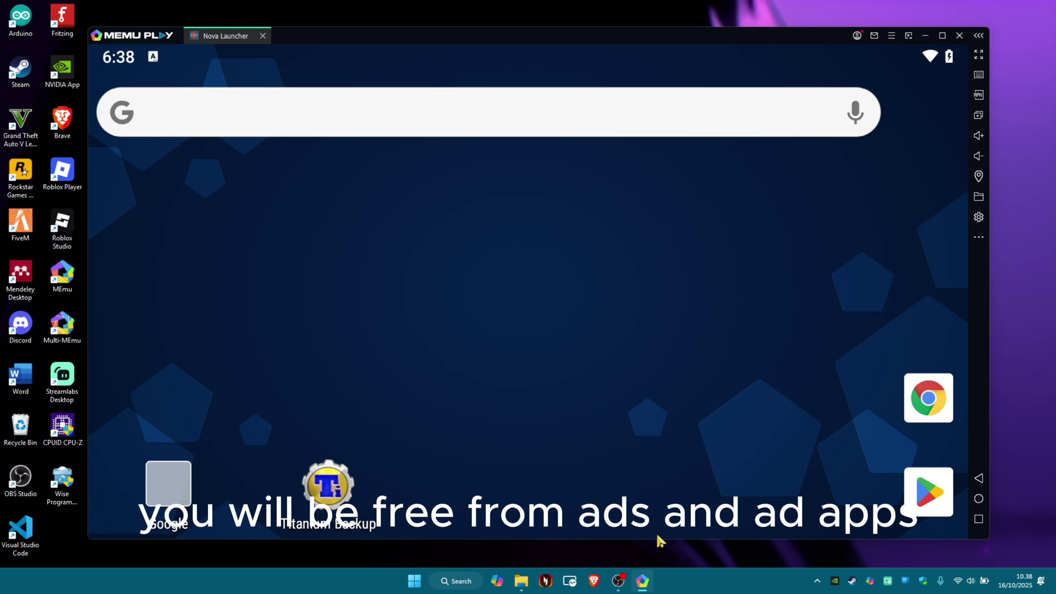
- Check the app drawer and the home screen pages for remaining MEmu apps and ads
left_click_drag(659, 398, 660, 156)
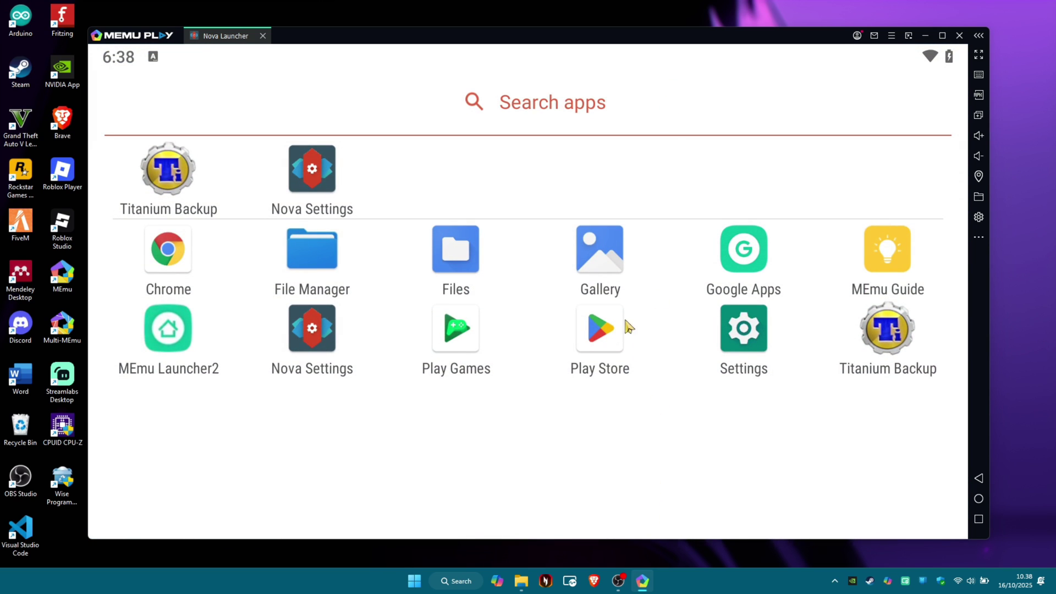
left_click_drag(630, 330, 587, 559)
left_click_drag(596, 473, 660, 320)
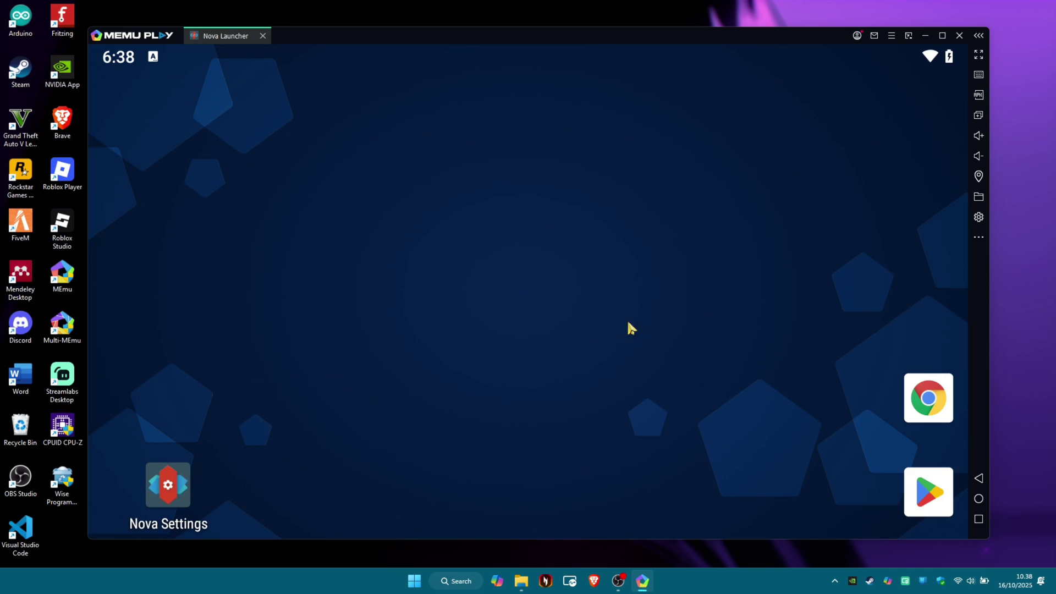
left_click_drag(750, 332, 840, 308)
left_click_drag(770, 330, 624, 369)
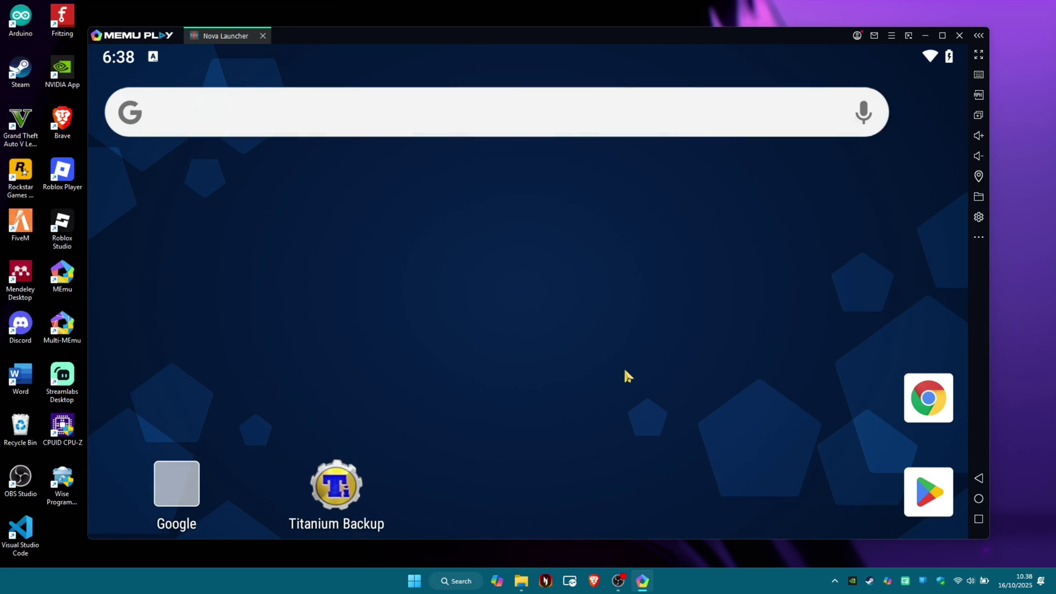